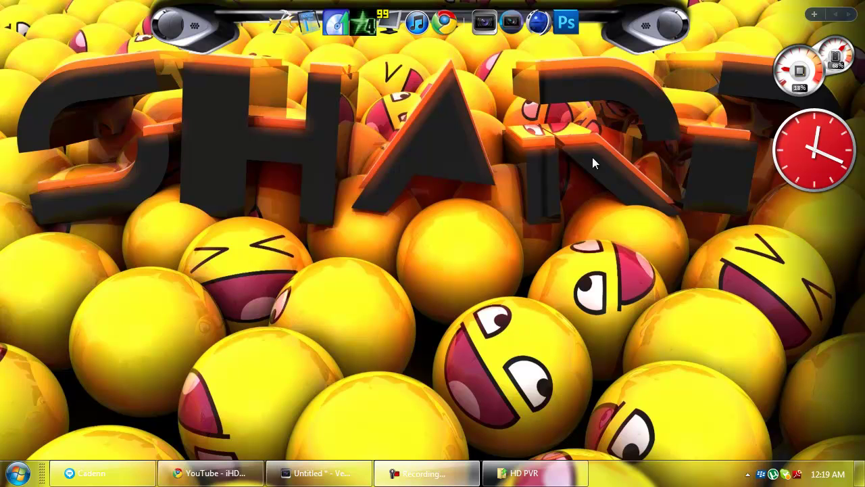
Restore the 'Untitled - Vegas' project window from the taskbar
click(318, 474)
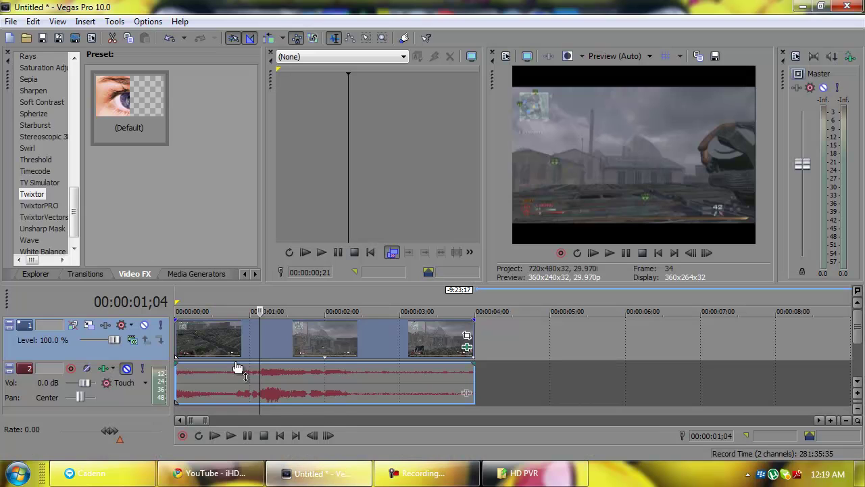
Move the playhead near the clip's start and pick Twixtor's Default preset in Video FX
drag(260, 338, 203, 338)
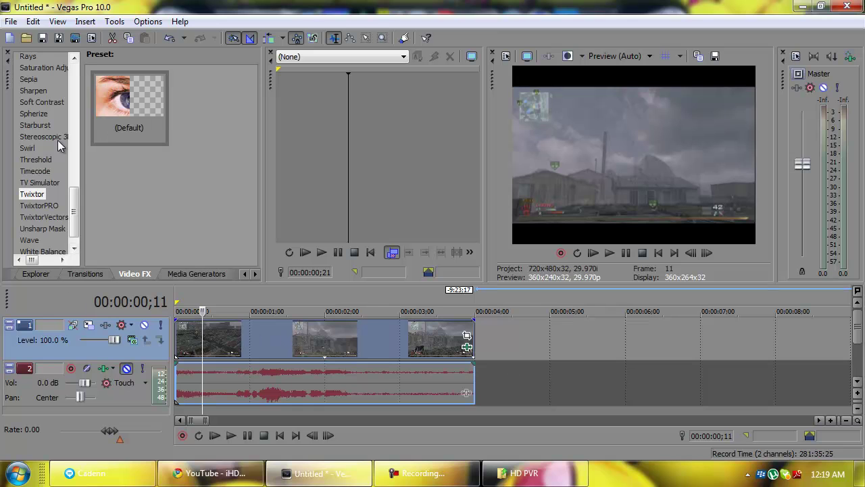
click(34, 194)
mouse_move(75, 215)
mouse_down()
mouse_move(75, 135)
mouse_move(75, 207)
mouse_up()
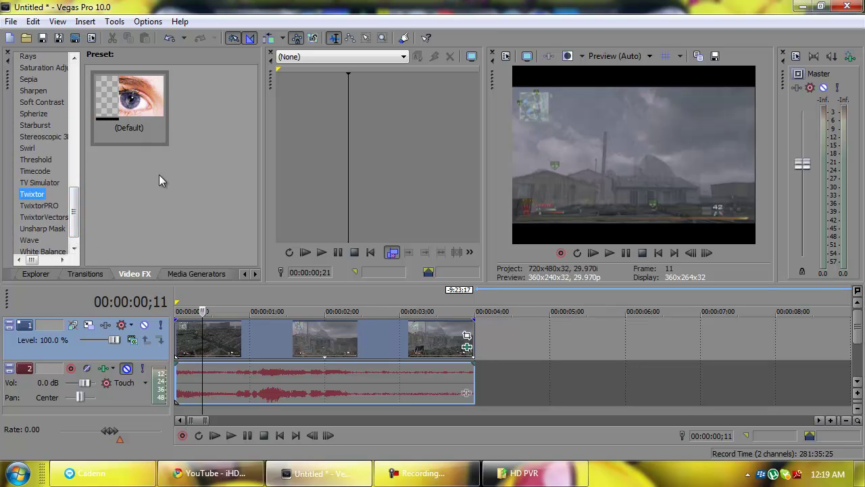
click(115, 98)
Drop Twixtor's Default preset onto the gameplay clip and shrink its FX window to uncover the tracks
drag(115, 98, 278, 334)
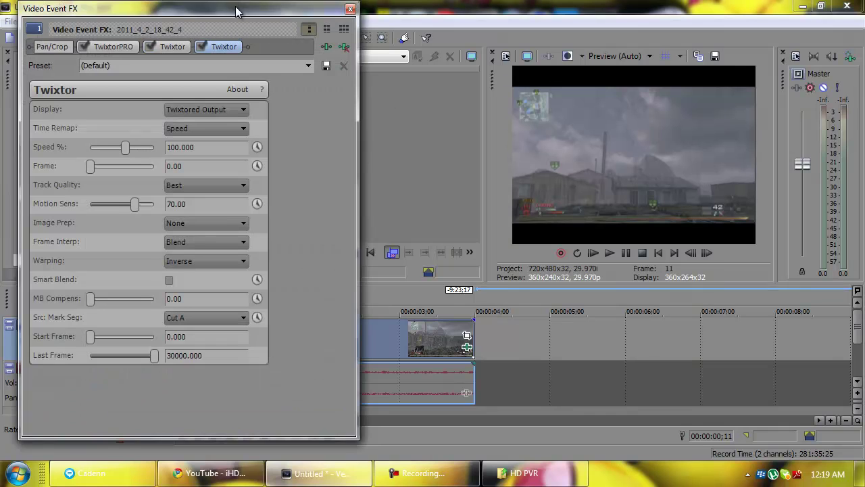
mouse_move(236, 9)
mouse_down()
mouse_move(211, 5)
mouse_move(247, 8)
mouse_up()
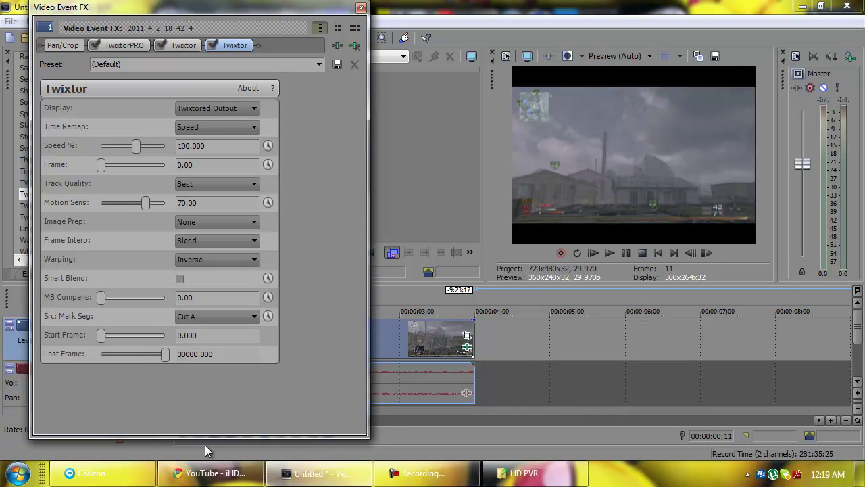
drag(206, 437, 206, 384)
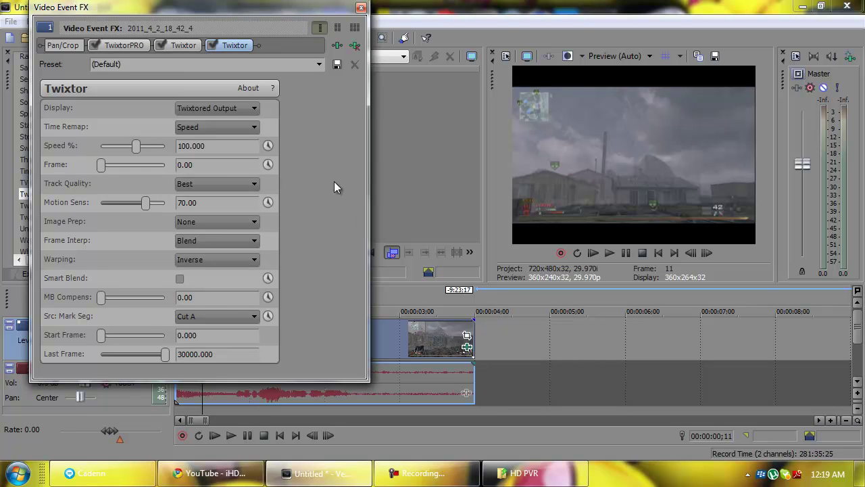
Make Speed % animatable, turn on Sync Cursor, and move the effect cursor to 00:00:02;26
click(267, 146)
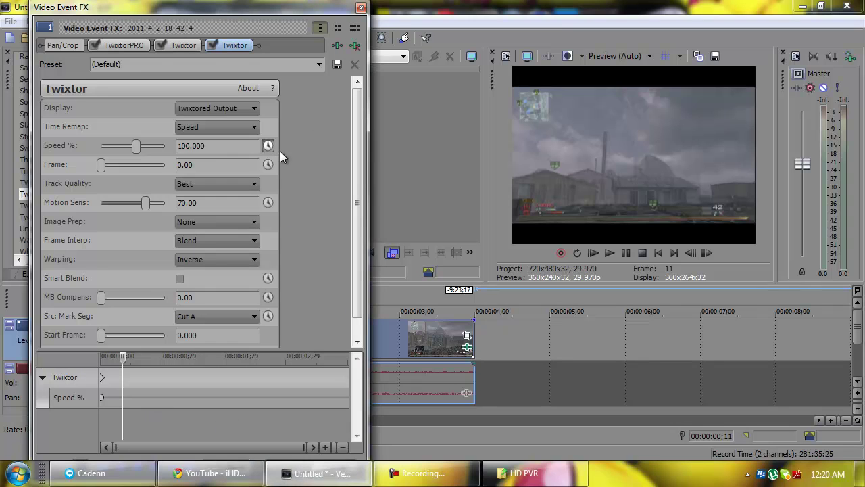
drag(330, 8, 286, 6)
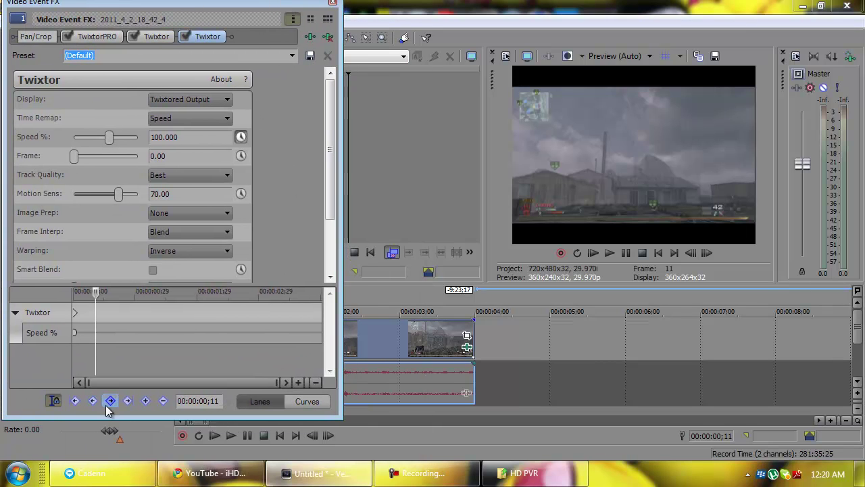
click(54, 401)
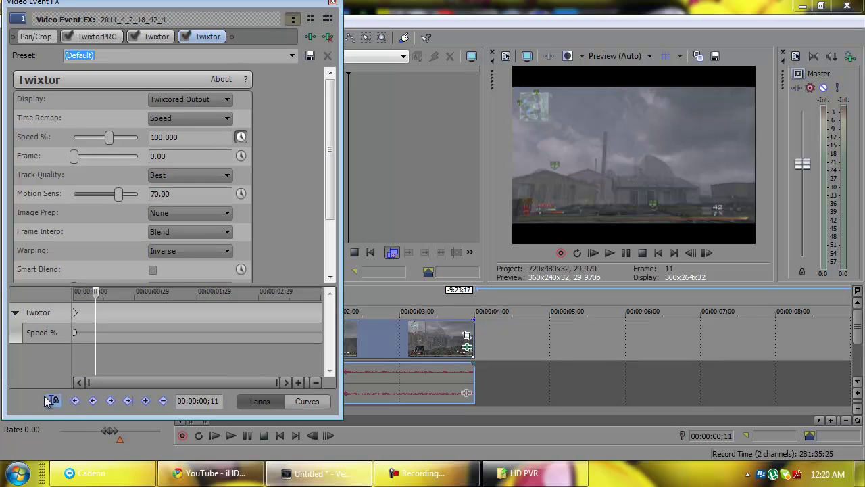
click(56, 403)
drag(97, 298, 252, 305)
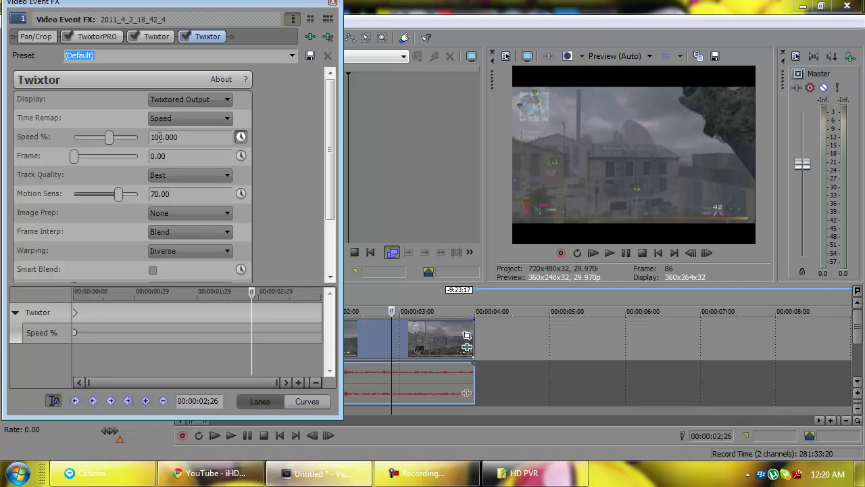
Add a 100% Speed keyframe at 00:00:02;26, then zoom in and move one frame later
click(144, 403)
click(146, 401)
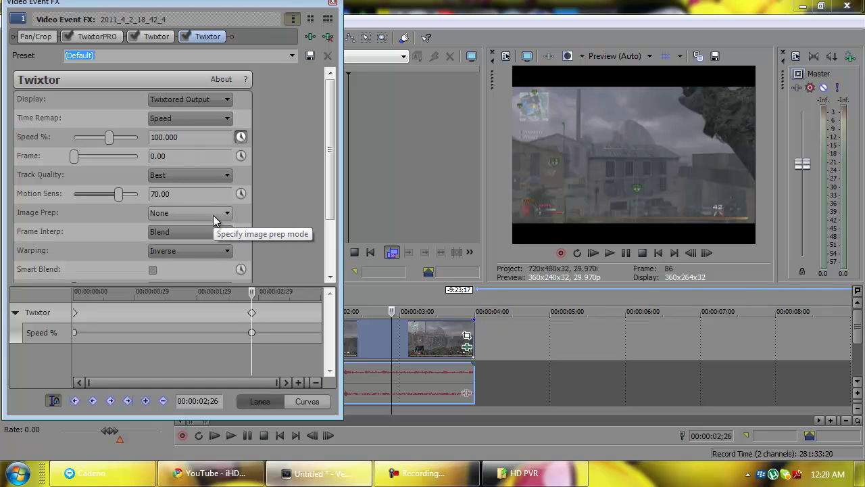
click(301, 382)
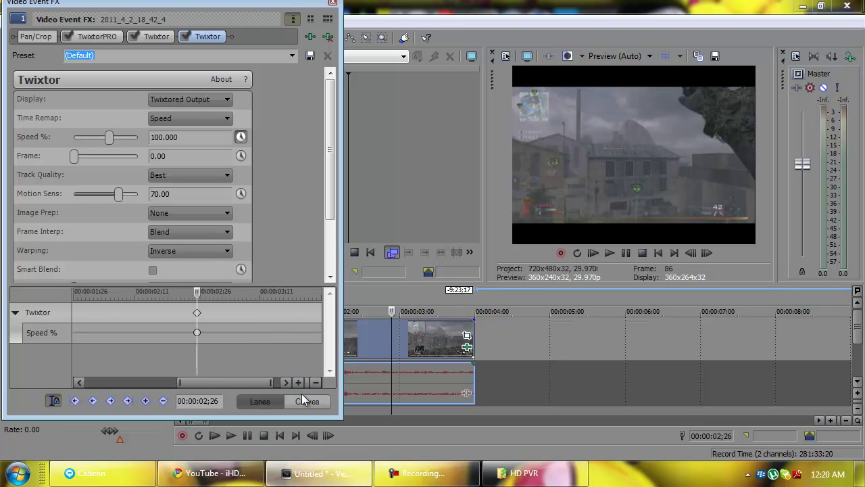
click(299, 381)
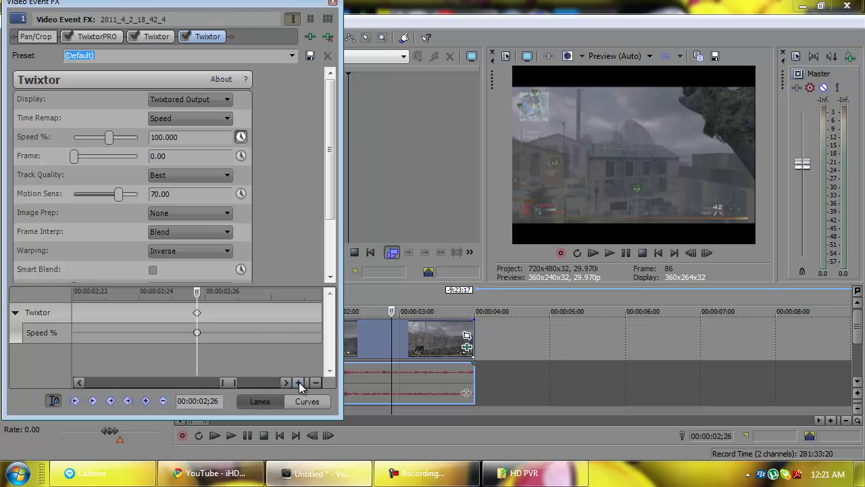
click(299, 382)
drag(197, 290, 221, 294)
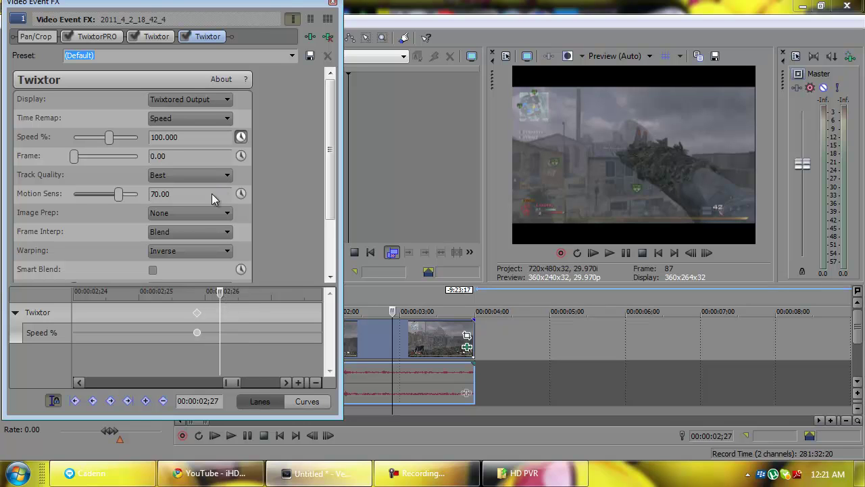
Add a second keyframe at 00:00:02;27 with Speed % set to 8
click(145, 401)
key(BackSpace)
key(BackSpace)
key(BackSpace)
text(8)
key(Return)
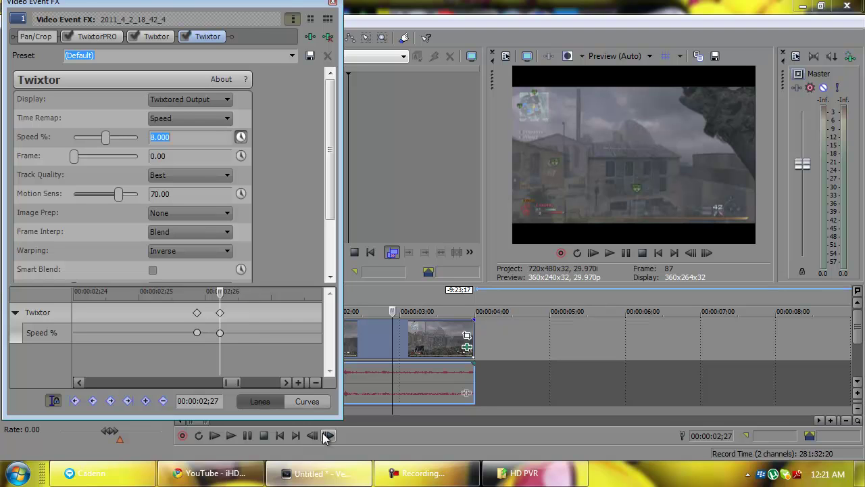
Zoom the keyframe ruler back out and stretch the clip to end around 5 seconds
click(316, 383)
click(315, 383)
click(315, 383)
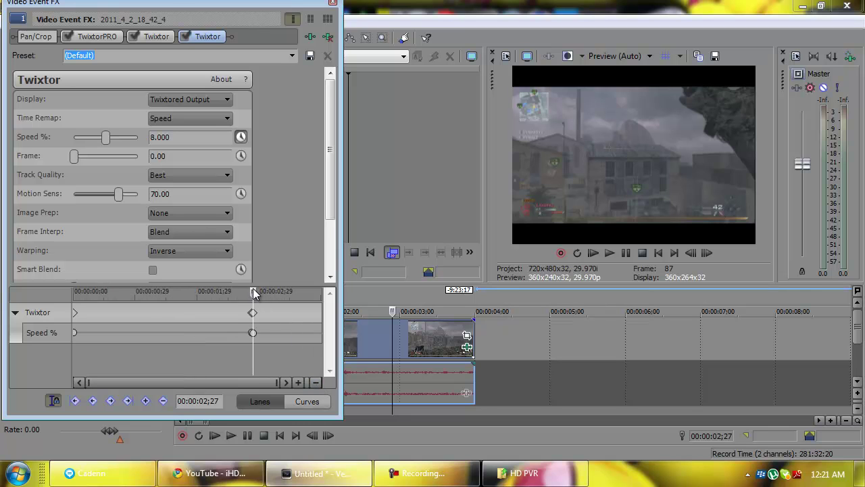
drag(256, 292, 311, 296)
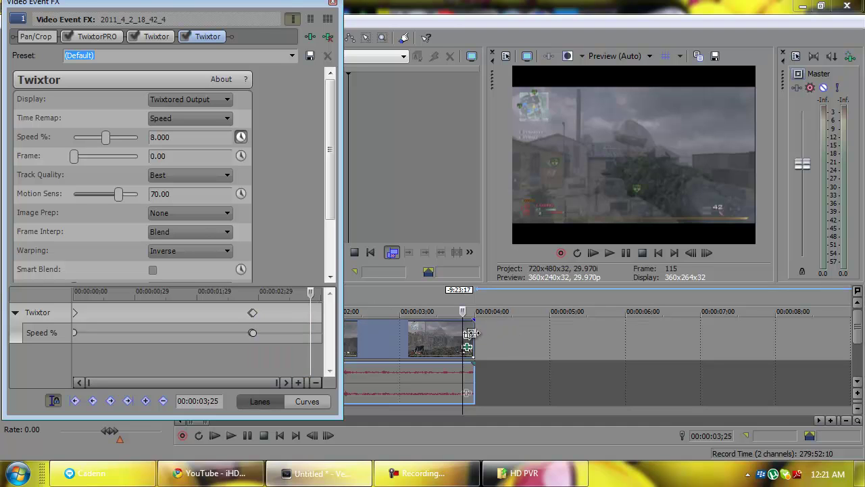
drag(471, 333, 563, 334)
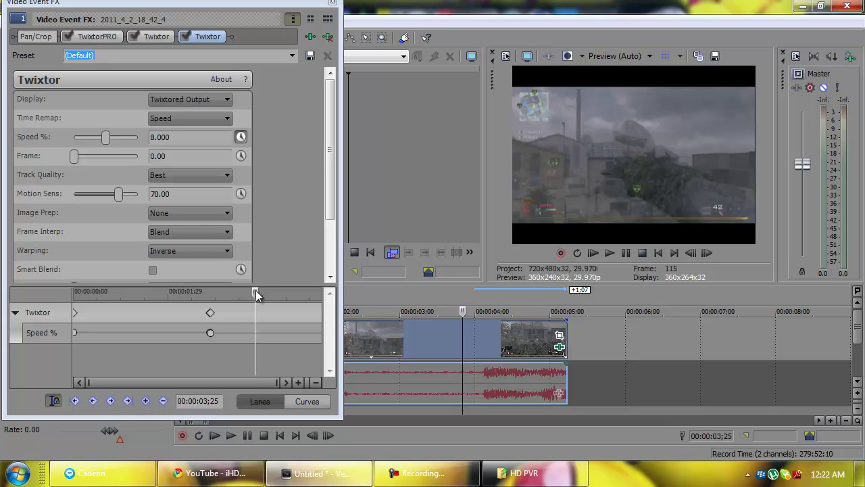
Extend the clip to about 6 seconds and scrub the effect cursor to about 05;02
drag(255, 290, 326, 308)
click(560, 336)
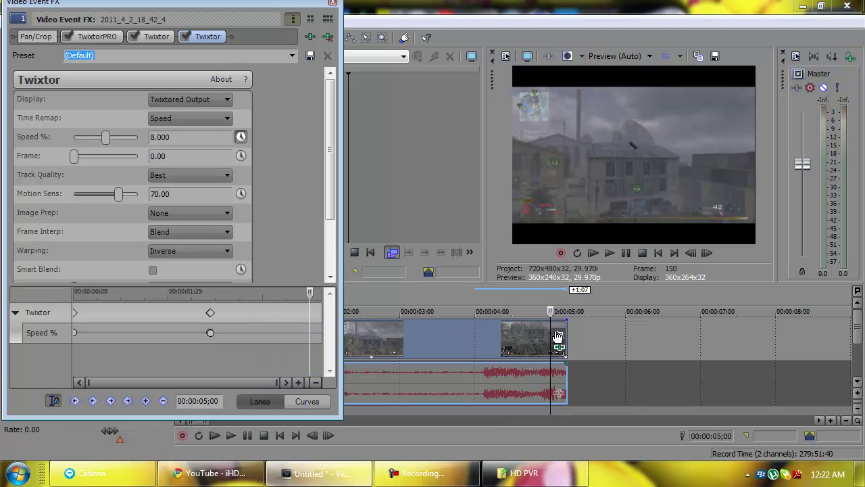
drag(559, 336, 648, 336)
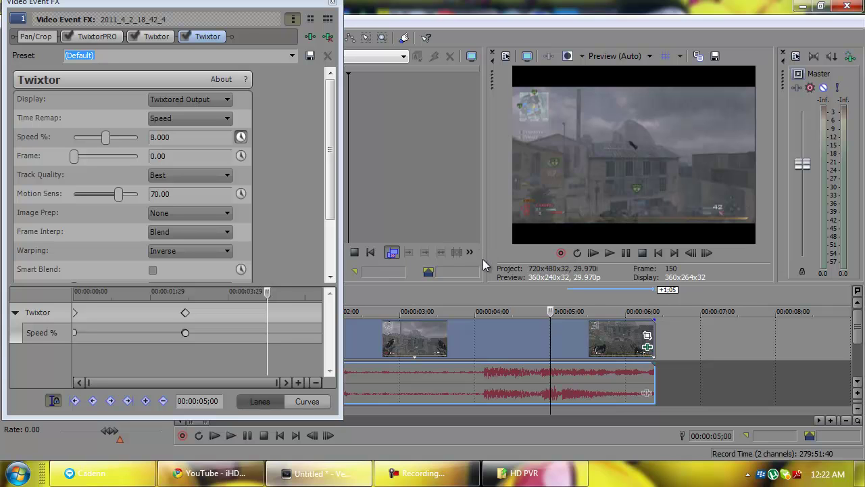
click(270, 293)
drag(269, 292, 270, 291)
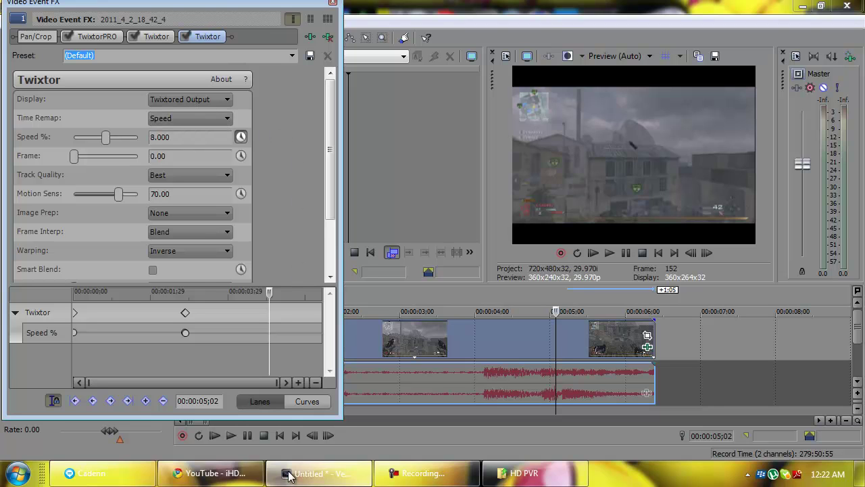
Add a Speed % keyframe holding 8% at 05;02, then zoom in and move a few frames later
click(145, 402)
click(298, 383)
click(298, 382)
click(298, 383)
drag(196, 295, 290, 296)
click(290, 296)
Add a keyframe at 05;04 returning Speed % to 100, then zoom back out
click(315, 383)
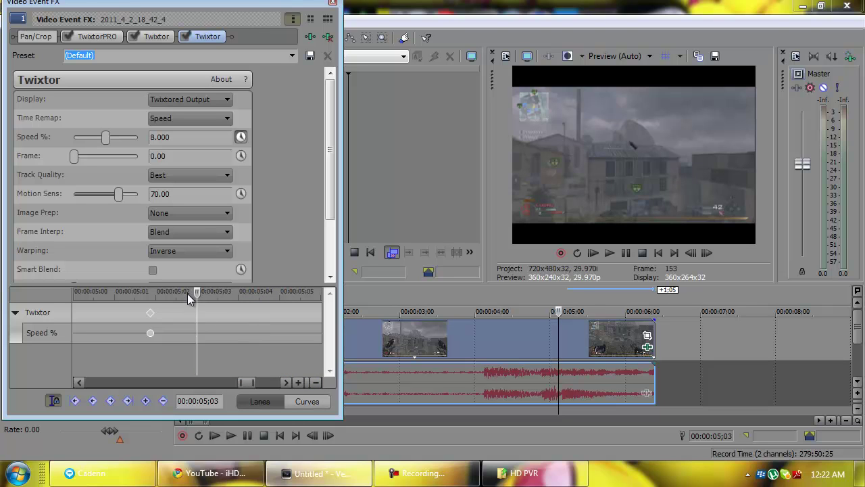
drag(198, 295, 259, 298)
click(259, 299)
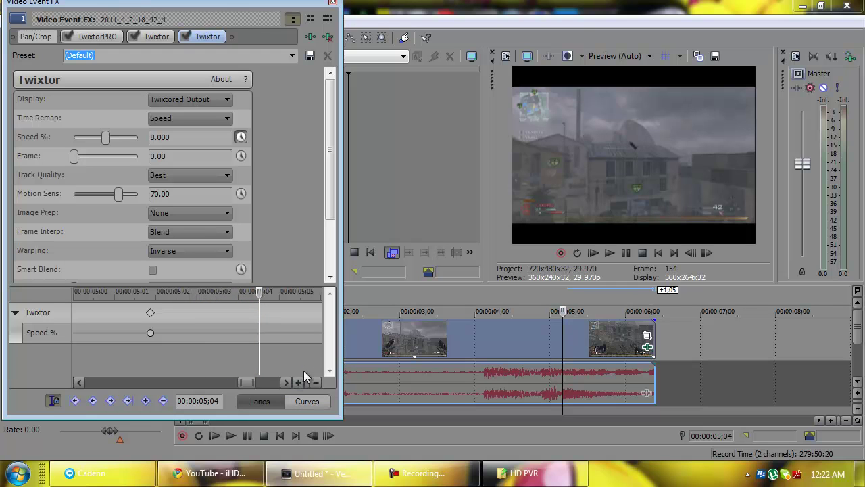
click(145, 403)
double_click(161, 138)
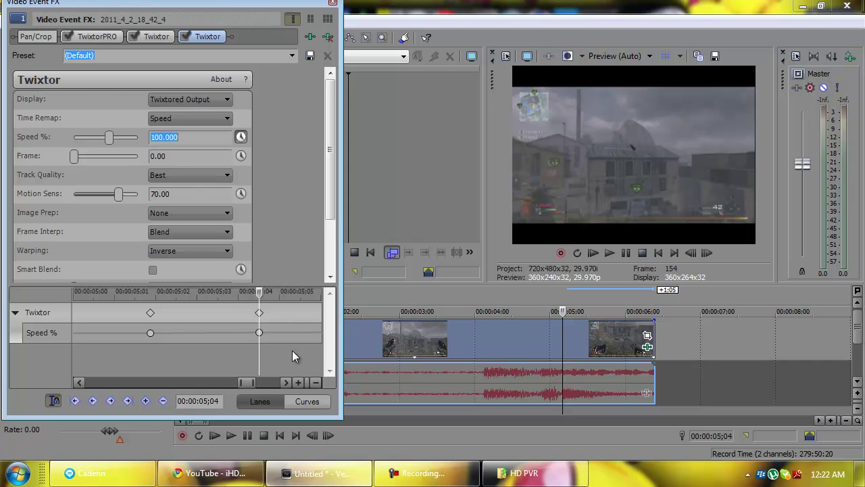
click(315, 382)
click(315, 383)
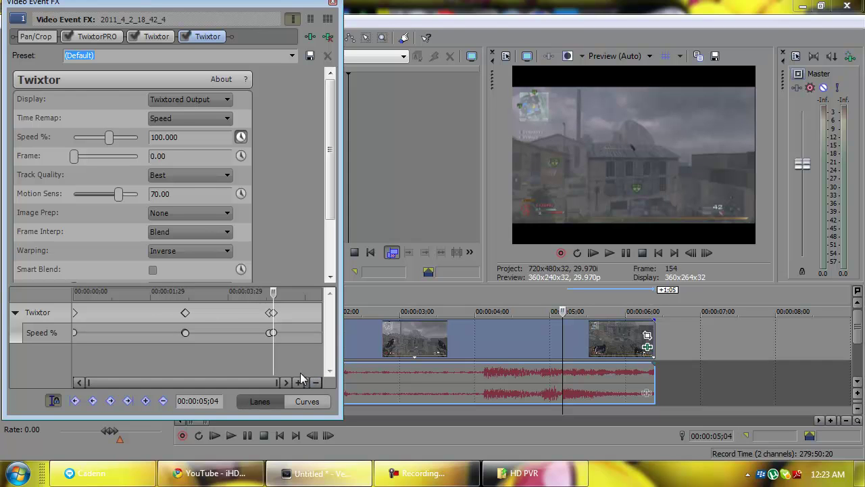
Close the Twixtor settings and start preview playback from 1;28
click(333, 4)
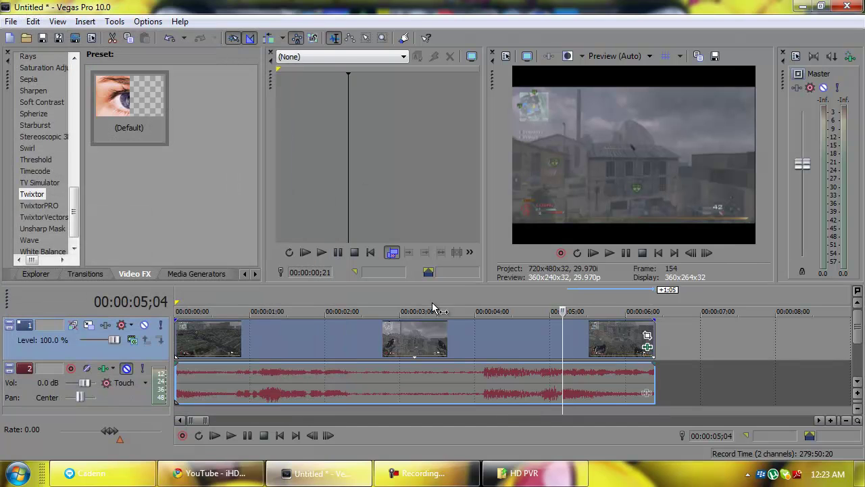
click(322, 337)
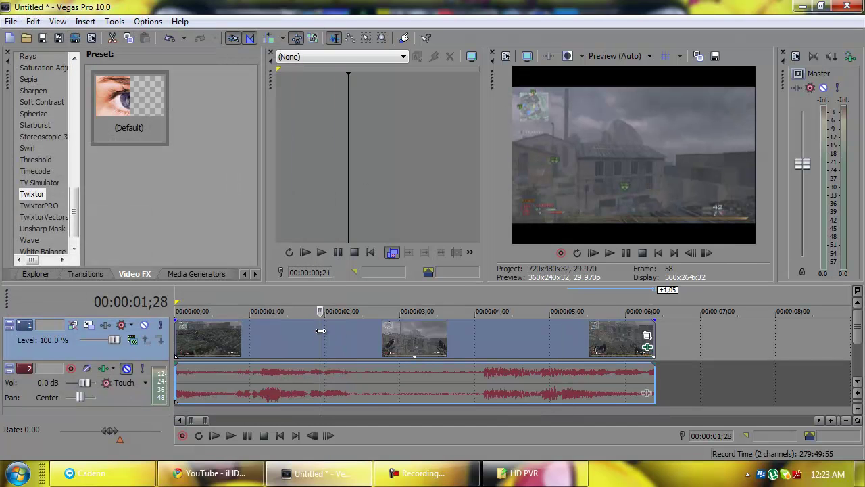
key(space)
Stretch the clip's end to about 7;25 and replay the speed ramp preview several times
drag(655, 346, 766, 345)
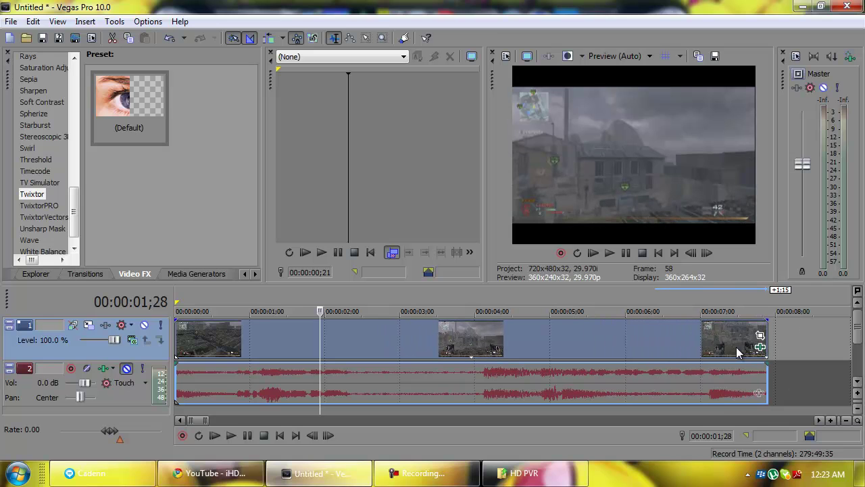
key(space)
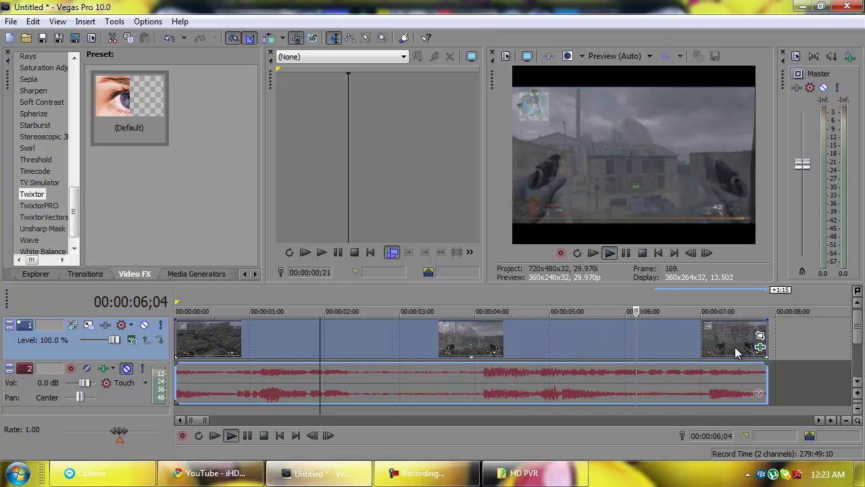
key(space)
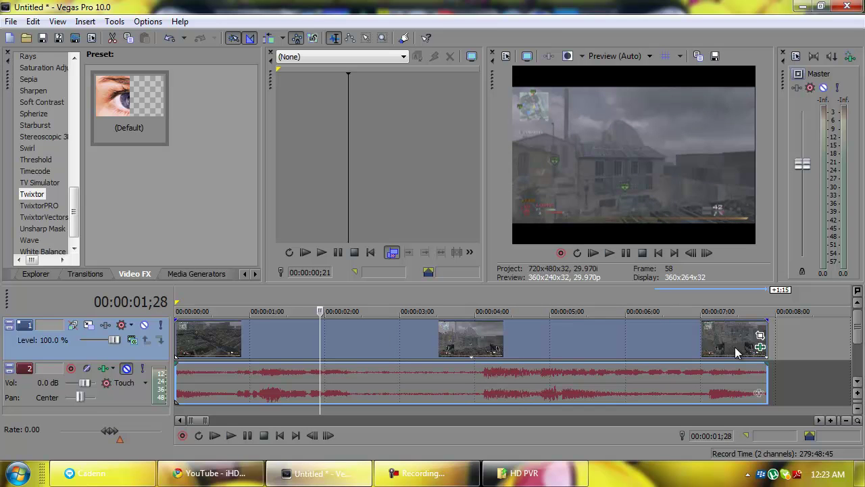
key(space)
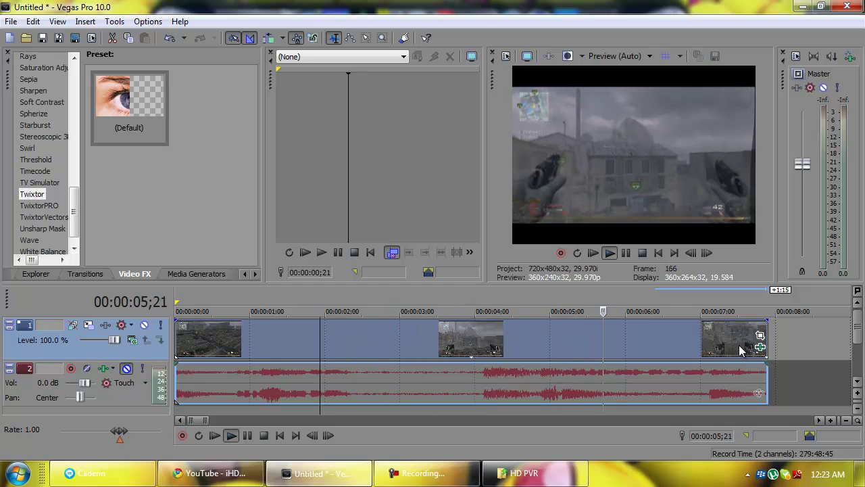
key(space)
key(space)
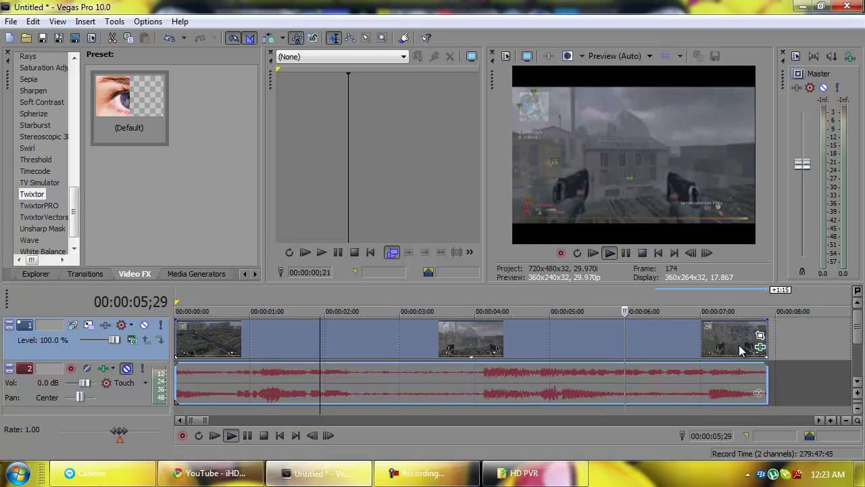
key(space)
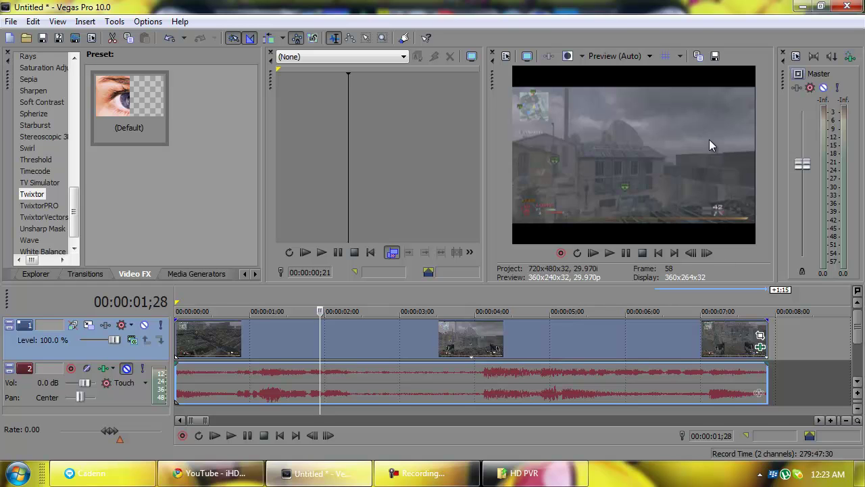
key(space)
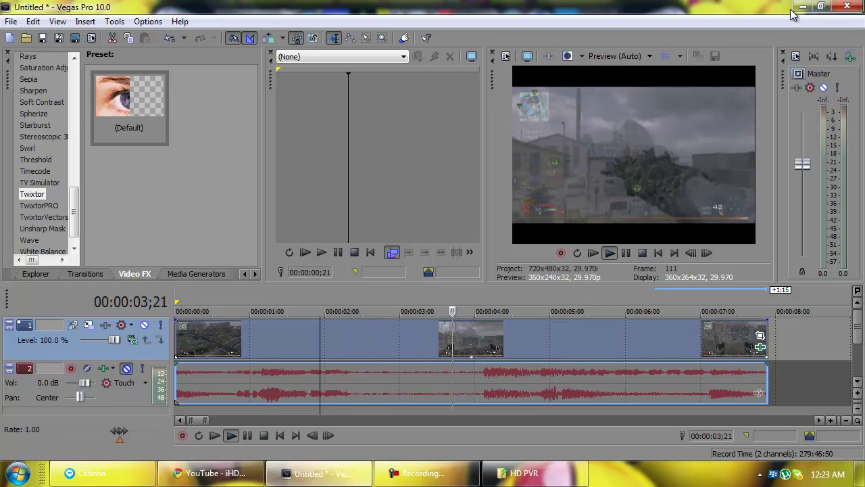